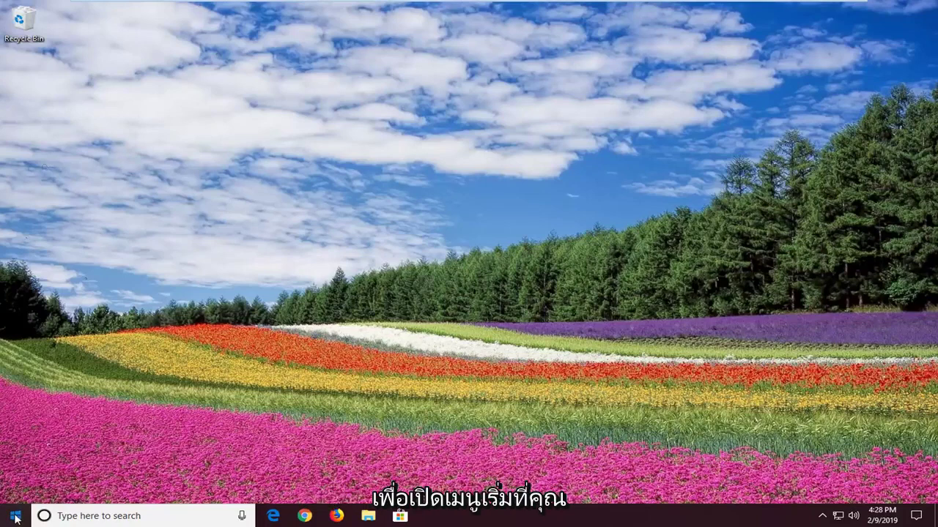
# Step: Search Start for 'edit group policy' and launch the Edit group policy result
pyautogui.click(16, 517)
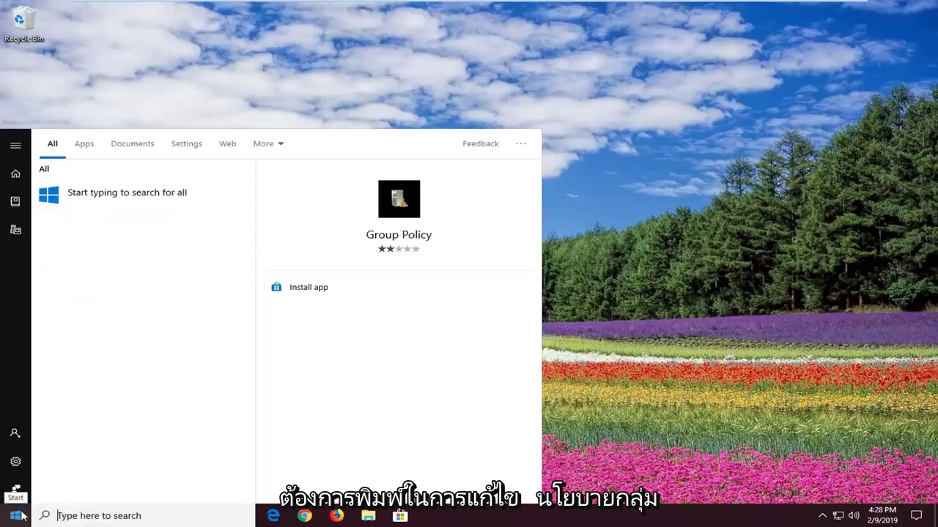
pyautogui.write('edit ')
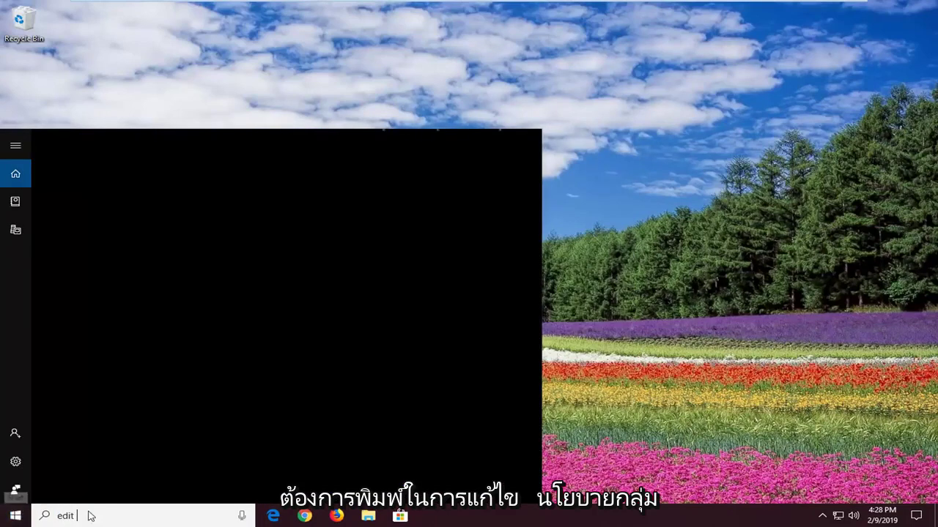
pyautogui.write('group policy')
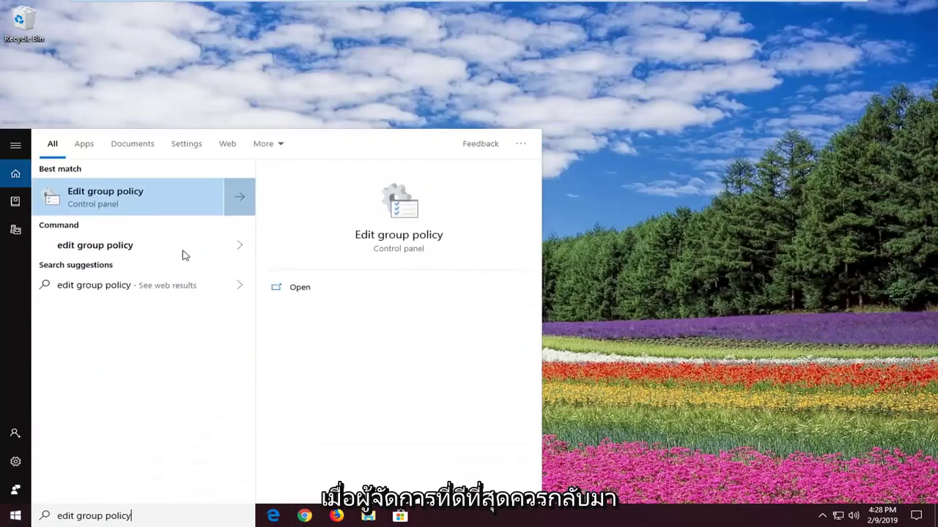
pyautogui.click(114, 203)
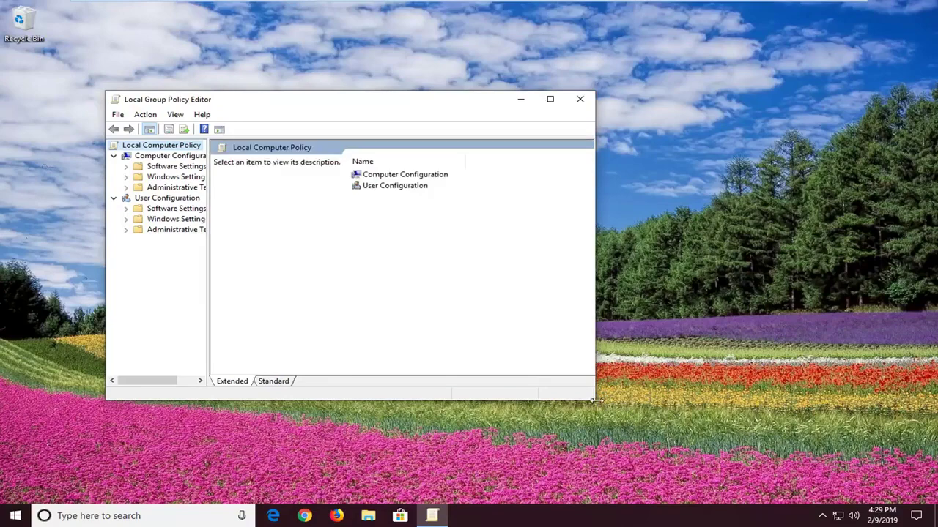
# Step: Enlarge the editor window and widen the tree pane so folder names are fully visible
pyautogui.moveTo(596, 401); pyautogui.dragTo(724, 444)
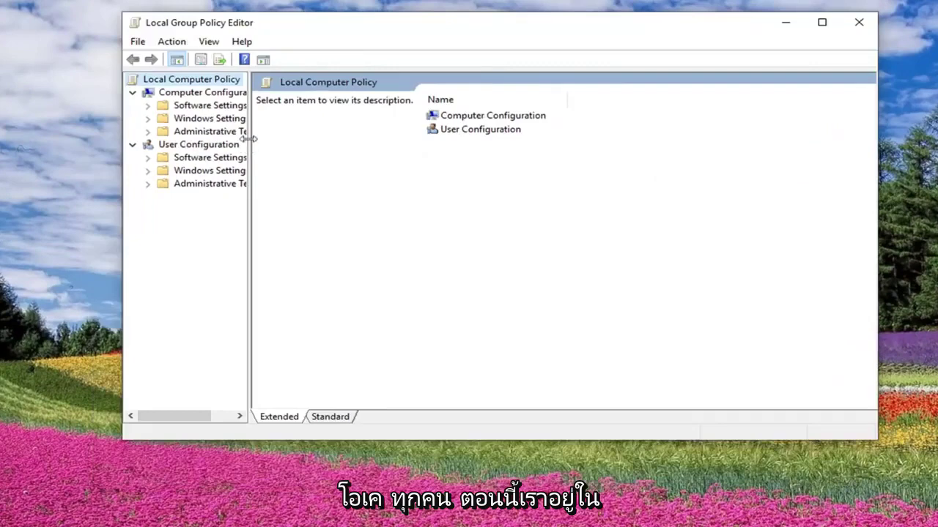
pyautogui.moveTo(249, 138); pyautogui.dragTo(323, 138)
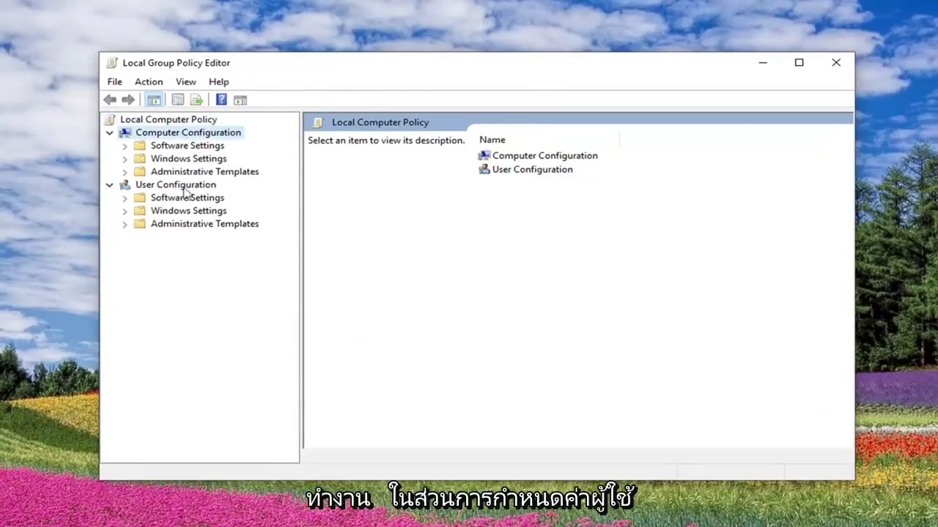
# Step: Go to Administrative Templates > Windows Components > BitLocker Drive Encryption > Operating System Drives and select 'Require additional authentication at startup'
pyautogui.click(110, 185)
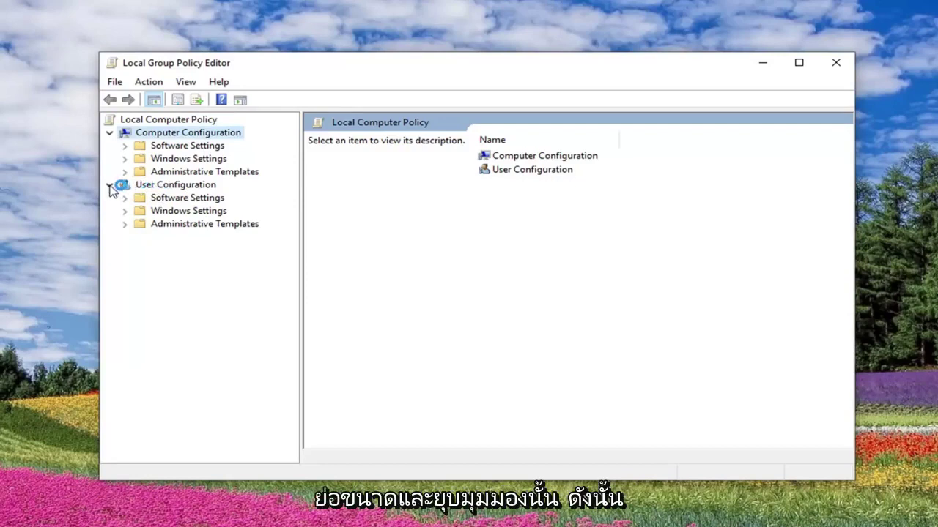
pyautogui.click(157, 135)
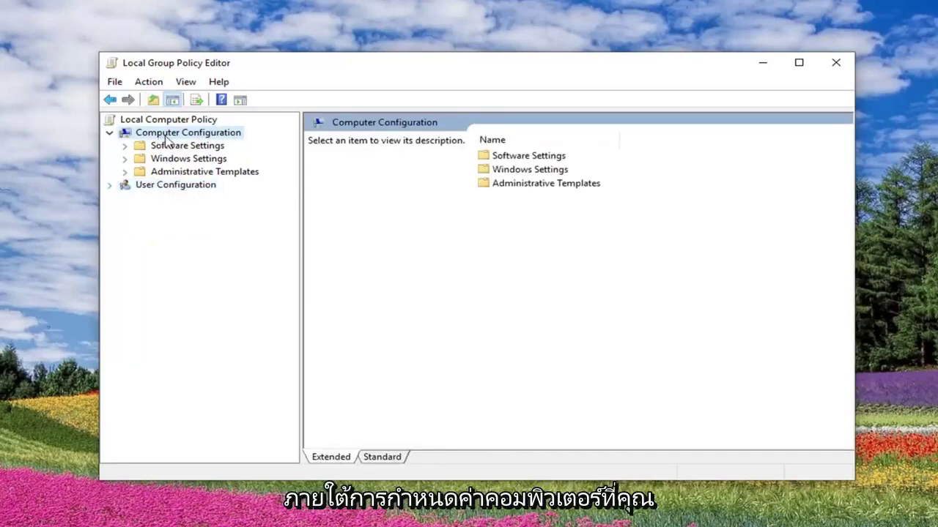
pyautogui.click(184, 172)
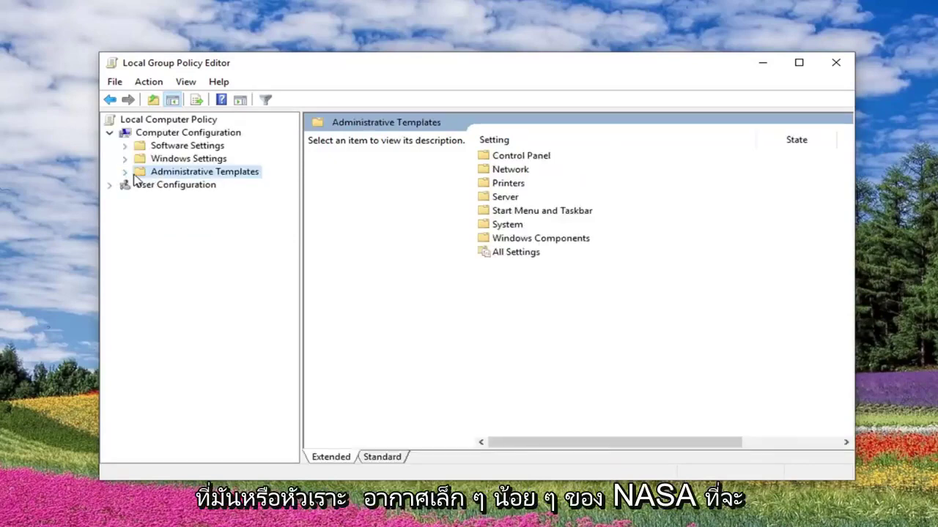
pyautogui.click(125, 174)
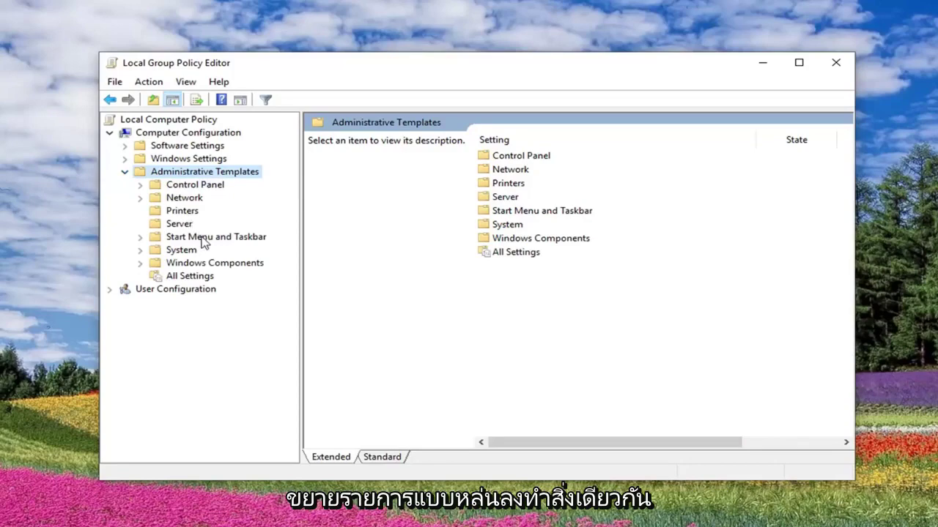
pyautogui.click(167, 265)
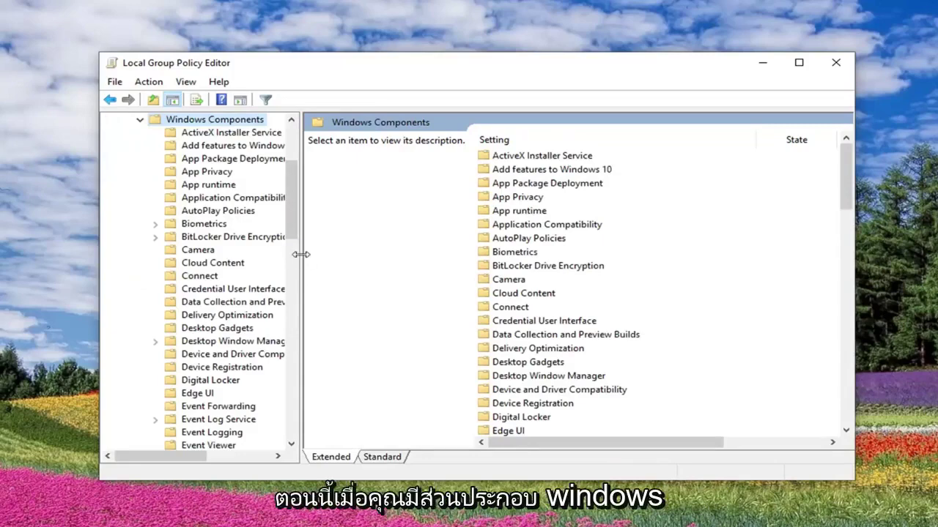
pyautogui.moveTo(301, 254); pyautogui.dragTo(374, 254)
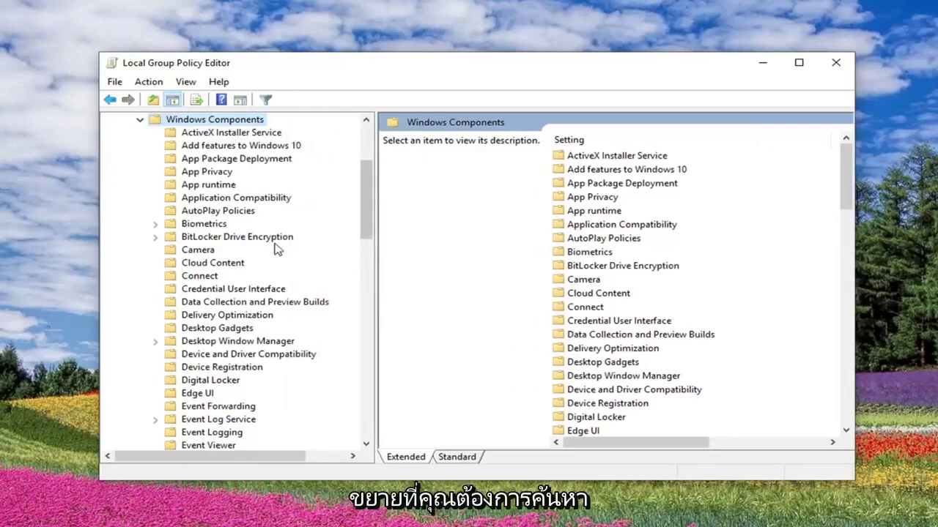
pyautogui.click(200, 242)
pyautogui.click(155, 239)
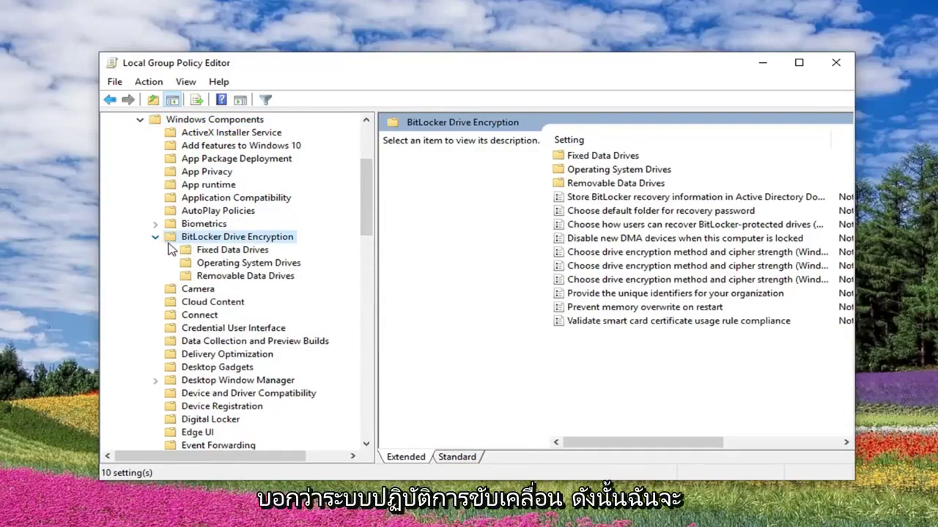
pyautogui.click(241, 265)
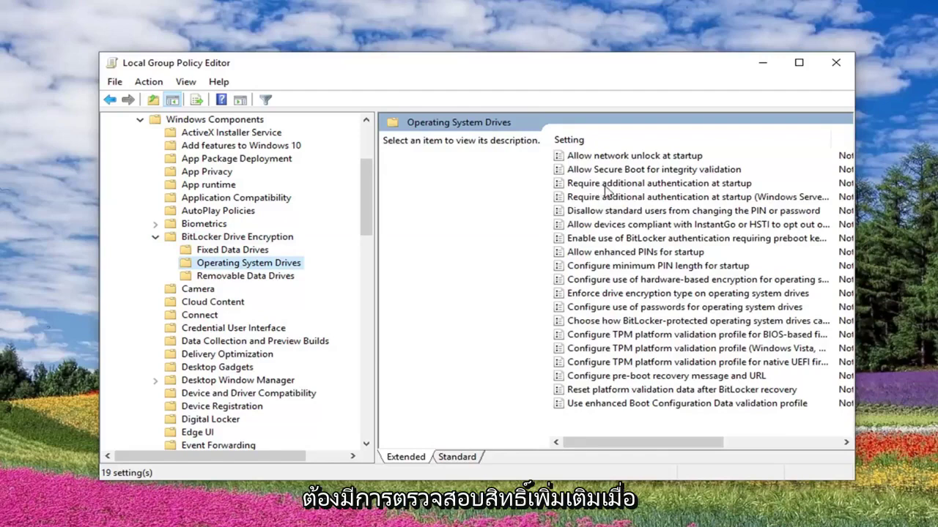
pyautogui.click(638, 185)
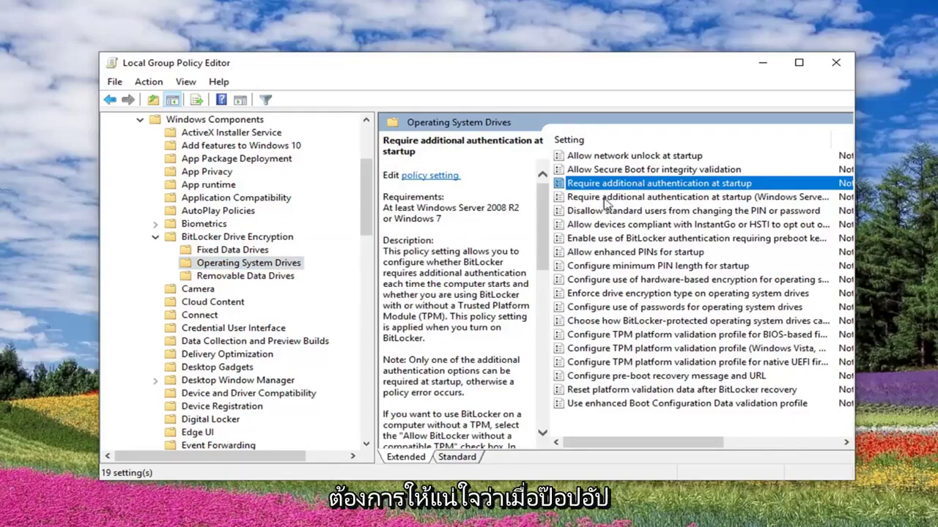
# Step: Enable 'Require additional authentication at startup' and uncheck 'Allow BitLocker without a compatible TPM'
pyautogui.doubleClick(626, 187)
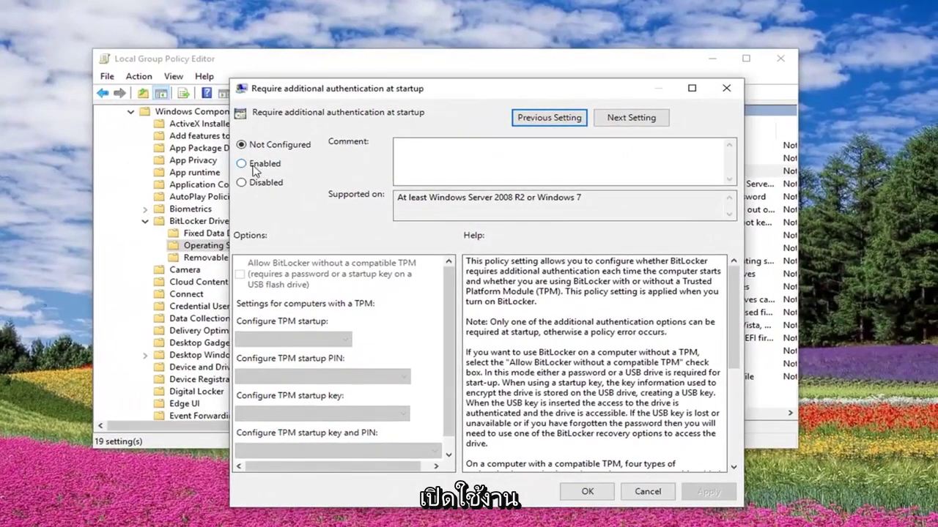
pyautogui.click(256, 170)
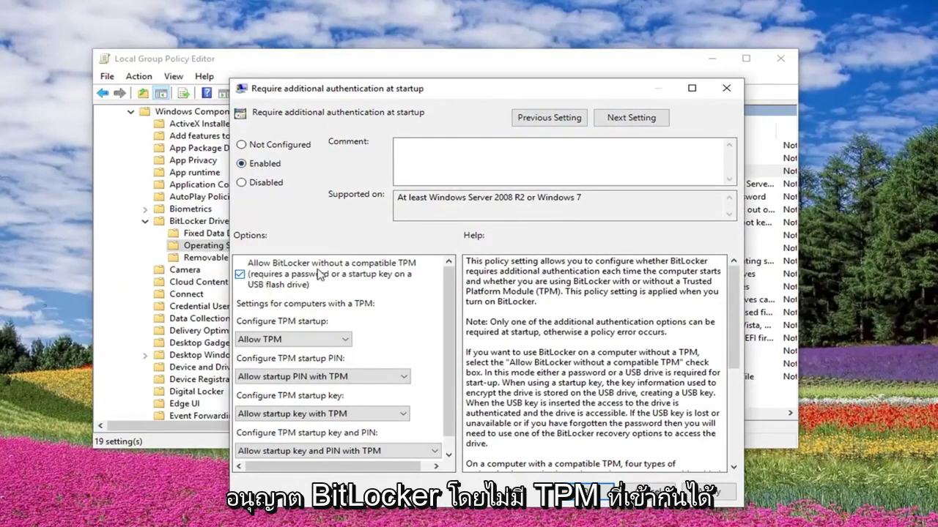
pyautogui.click(239, 276)
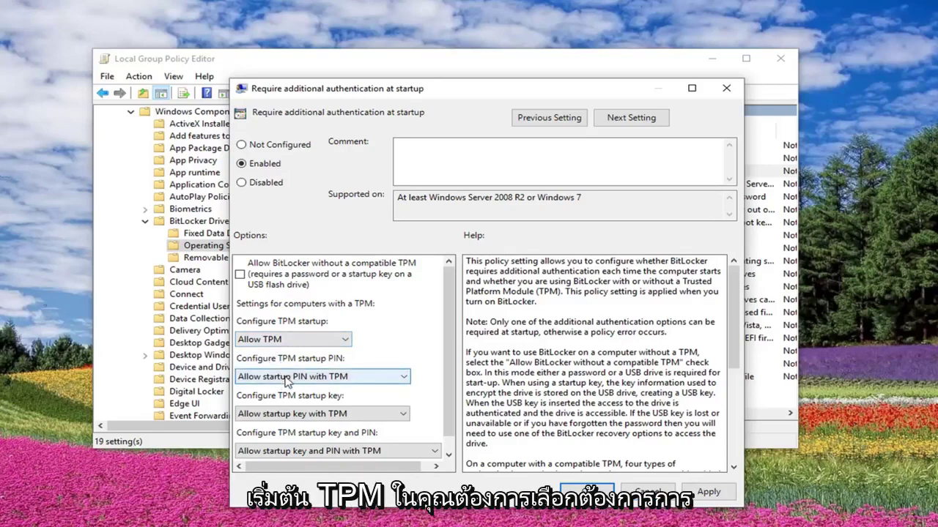
# Step: Set TPM startup PIN to 'Require startup PIN with TPM' and keep 'Allow startup key with TPM'
pyautogui.click(287, 378)
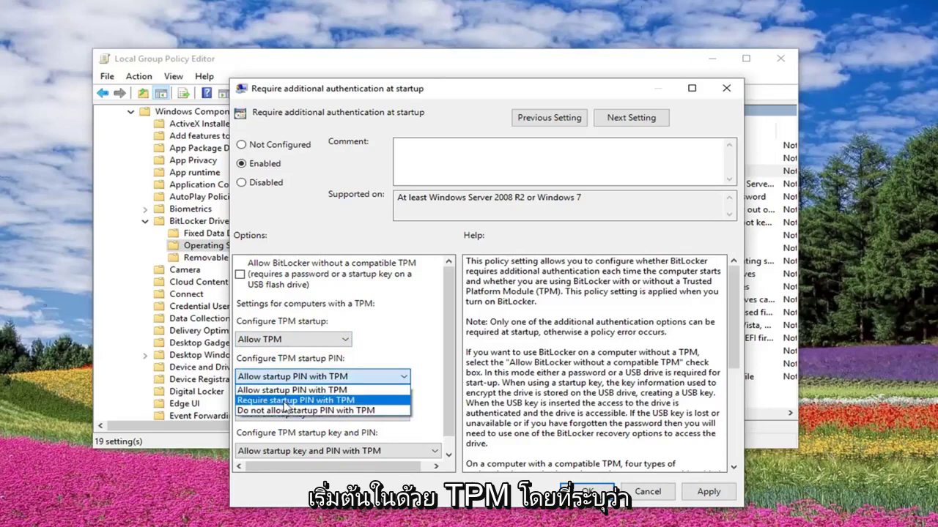
pyautogui.click(293, 401)
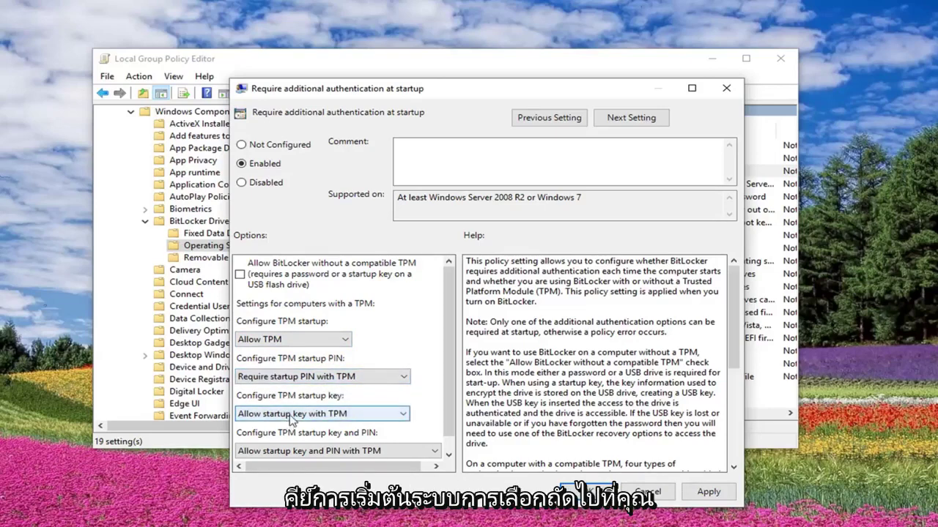
pyautogui.click(291, 416)
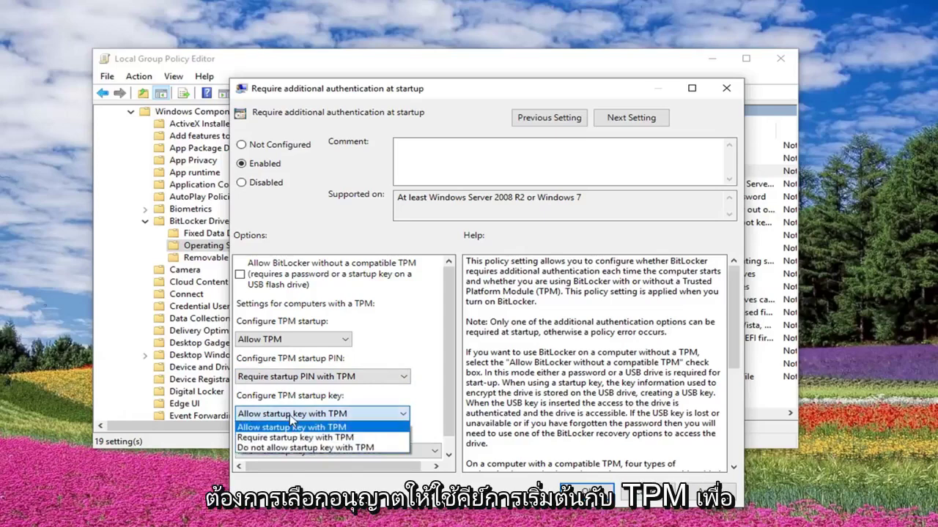
pyautogui.click(293, 428)
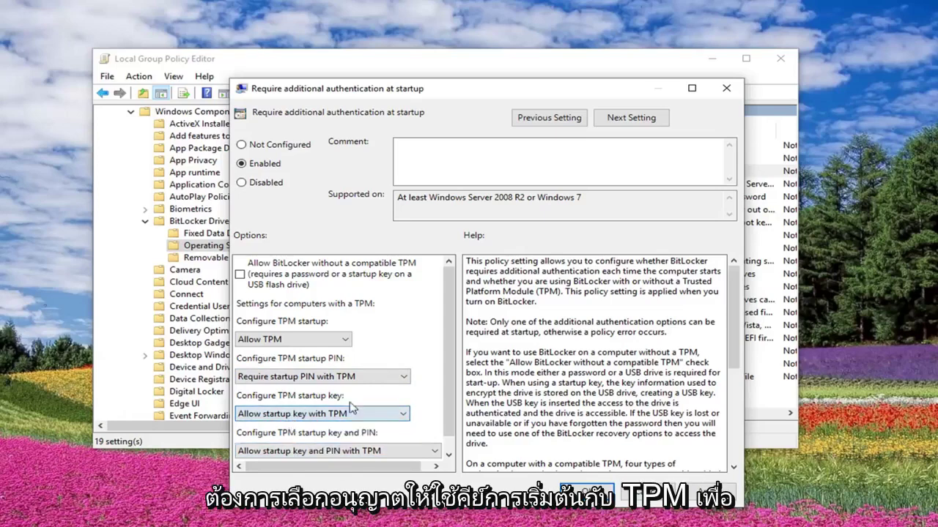
pyautogui.scroll(-1, 349, 413)
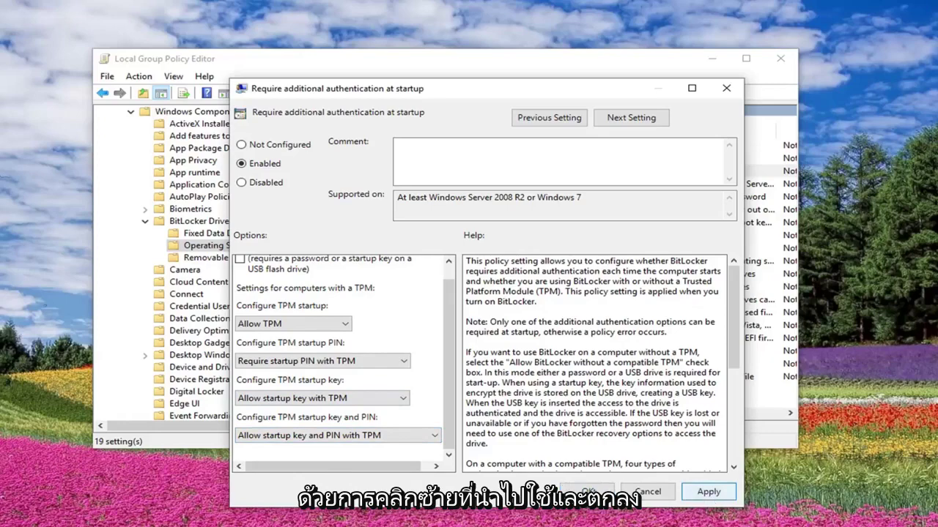
# Step: Apply the startup authentication policy settings and confirm with OK
pyautogui.click(714, 497)
pyautogui.click(587, 492)
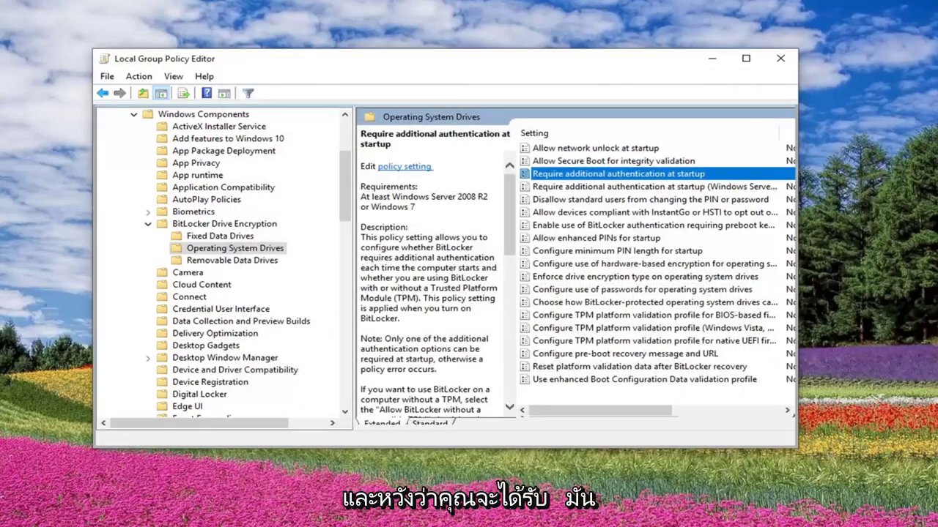